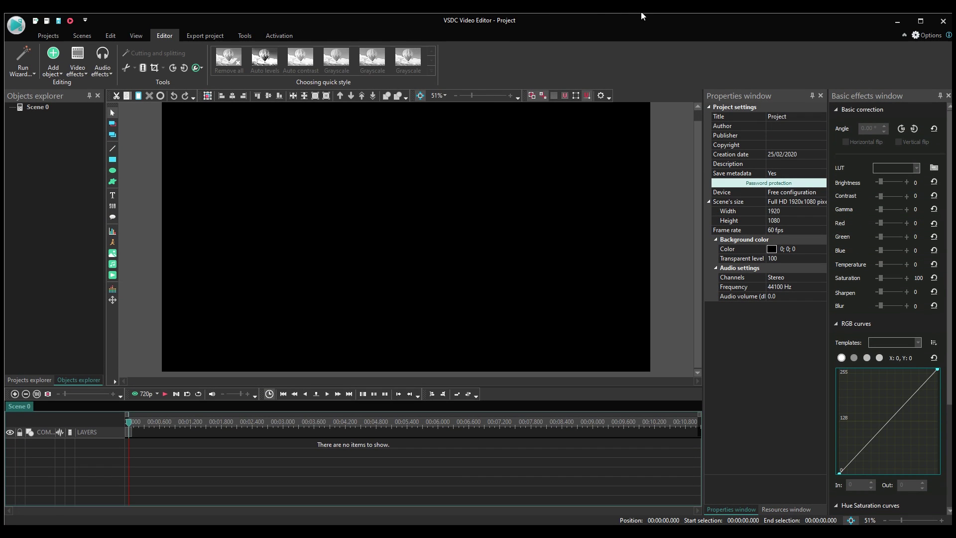
Add the Smartphone video to the scene and create a movement map from it.
drag(388, 253, 388, 253)
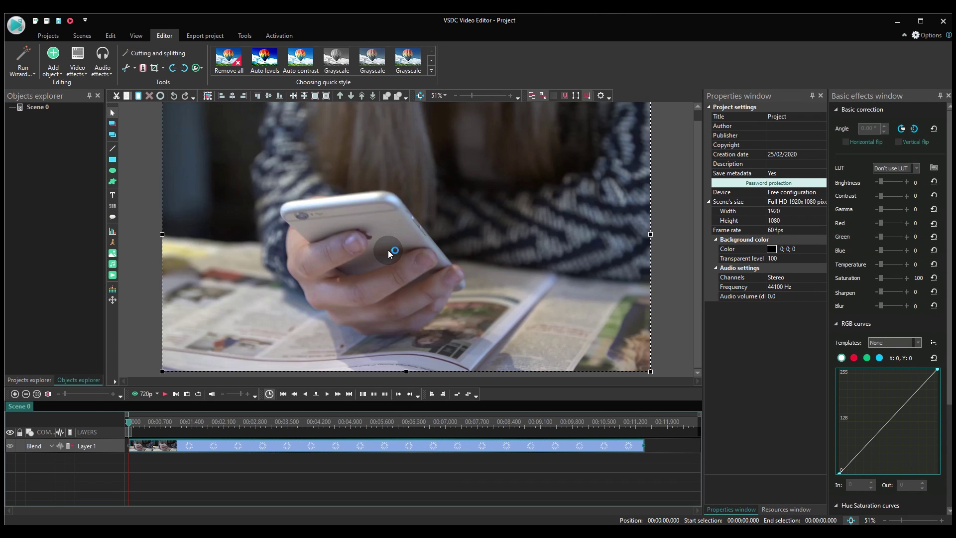
right_click(389, 253)
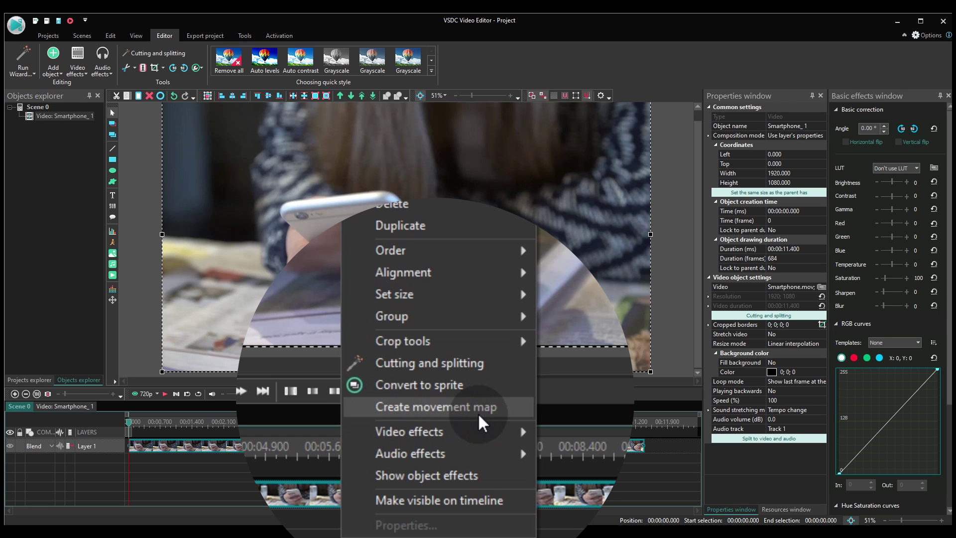
click(500, 407)
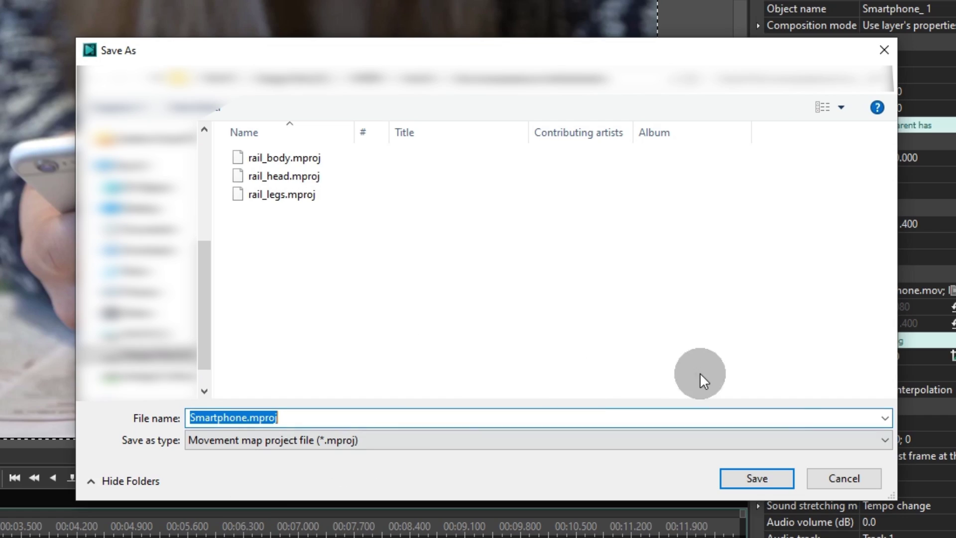
Save the new movement map project under the name Smartphone.mproj.
click(765, 477)
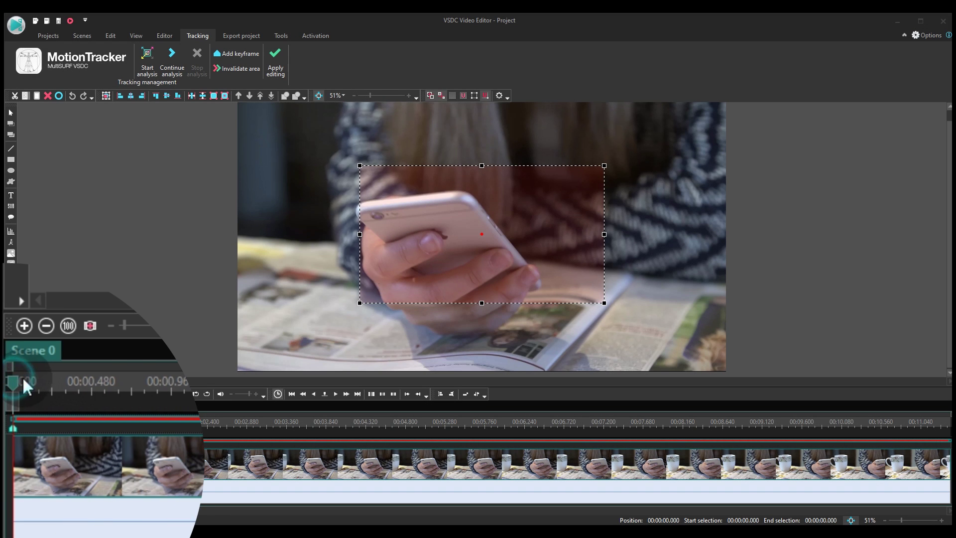
Rewind to the clip start and move the tracking area onto the phone's top corner.
click(25, 425)
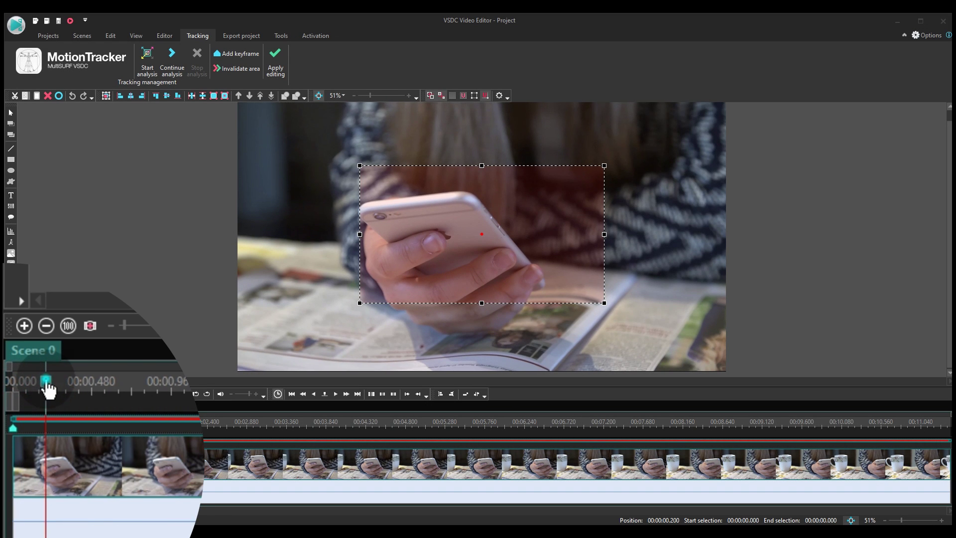
drag(25, 425, 8, 425)
click(464, 277)
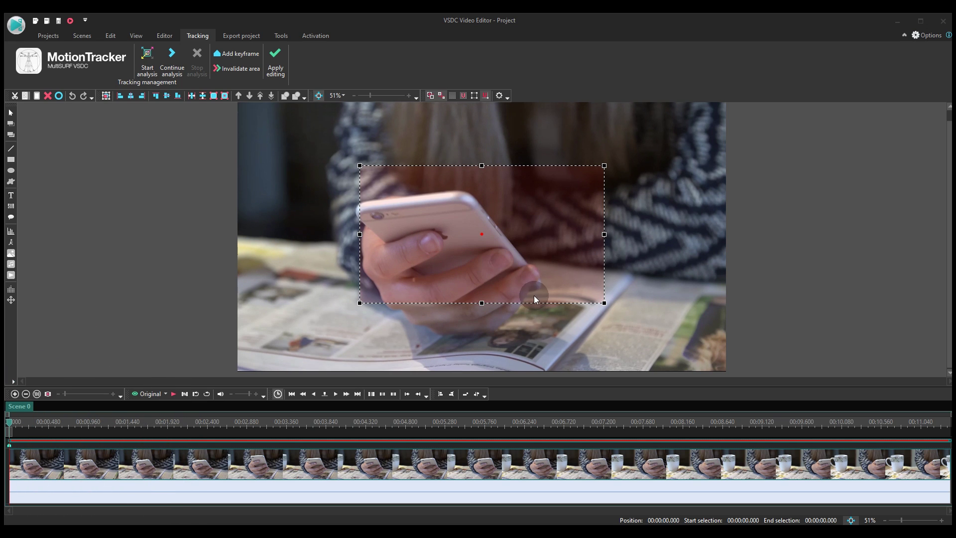
drag(566, 291, 388, 225)
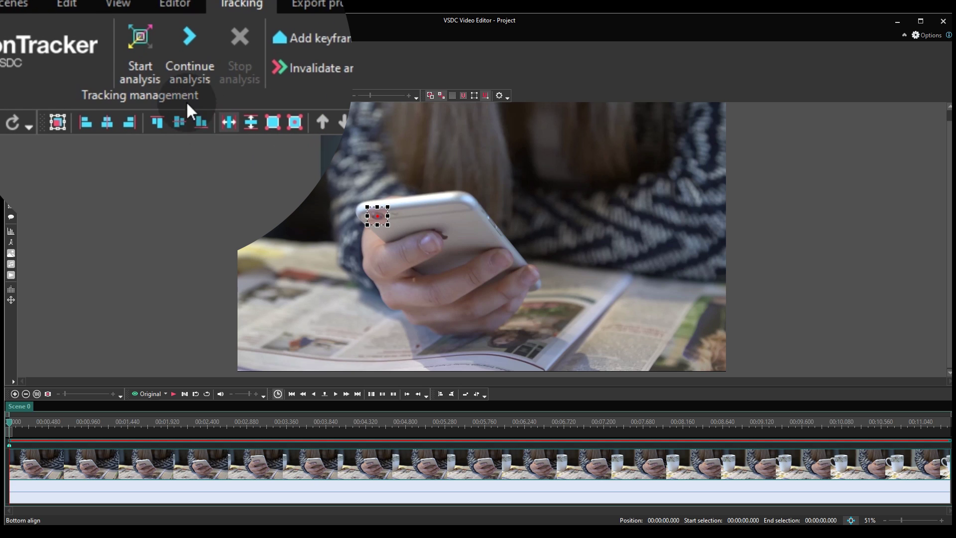
click(136, 69)
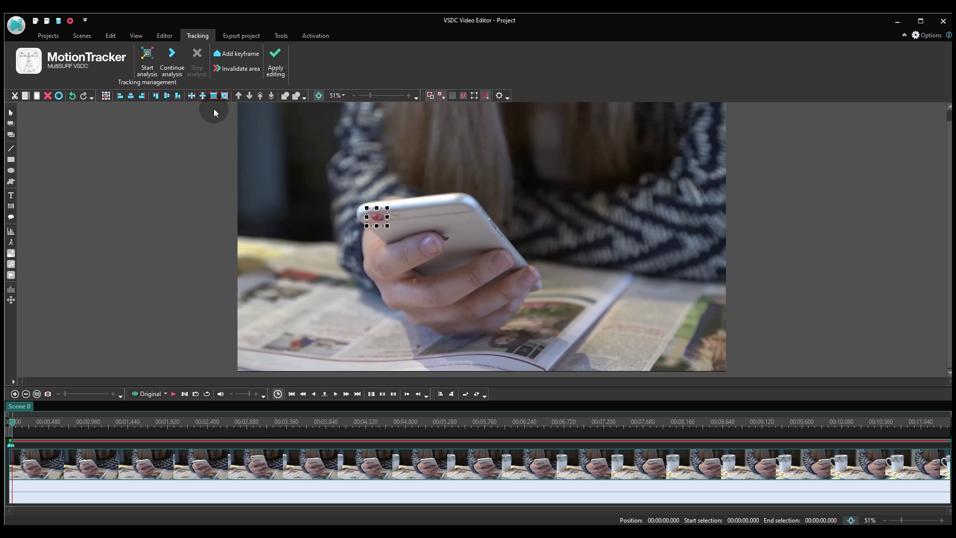
Run Start analysis to track the phone's top corner through the whole clip.
click(145, 73)
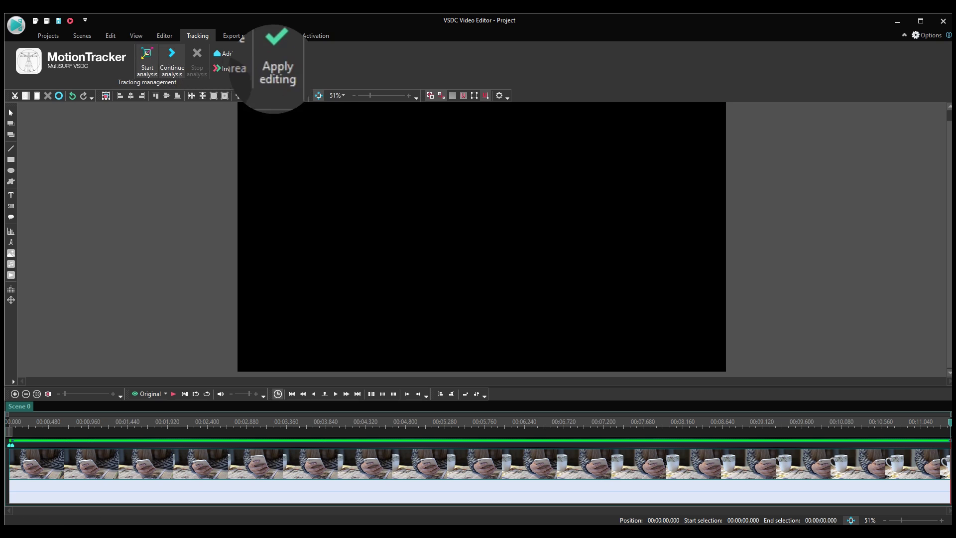
Apply the tracking, save it to Smartphone.mproj, and check the map in Resources.
click(279, 69)
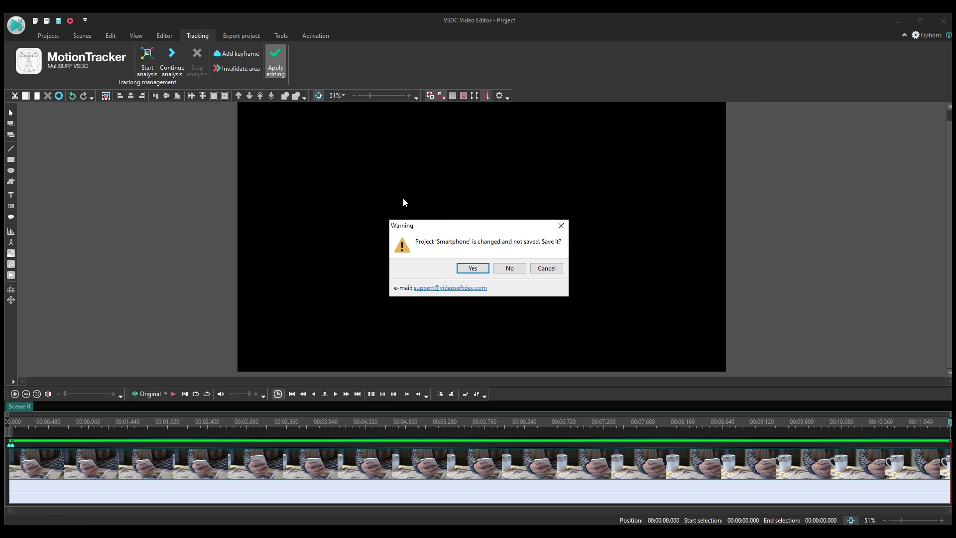
click(480, 271)
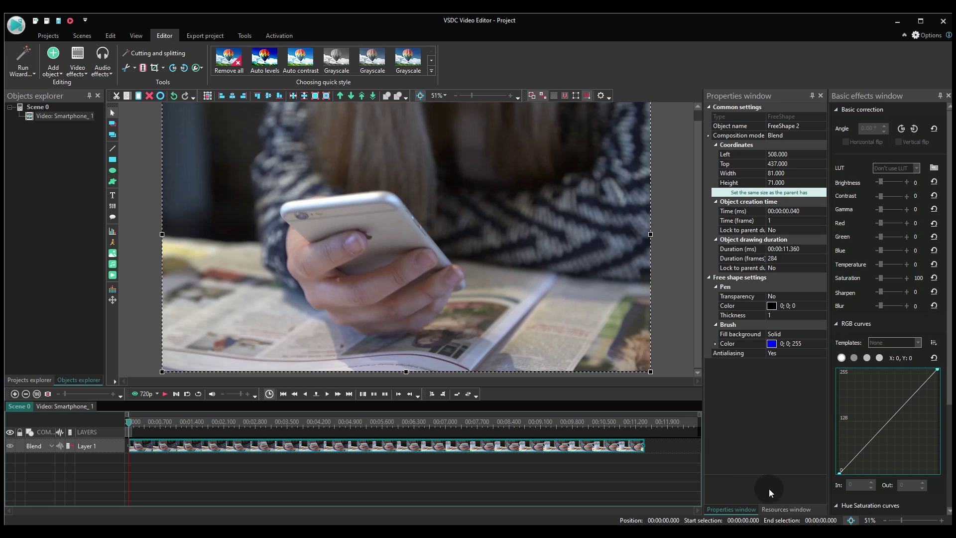
click(802, 512)
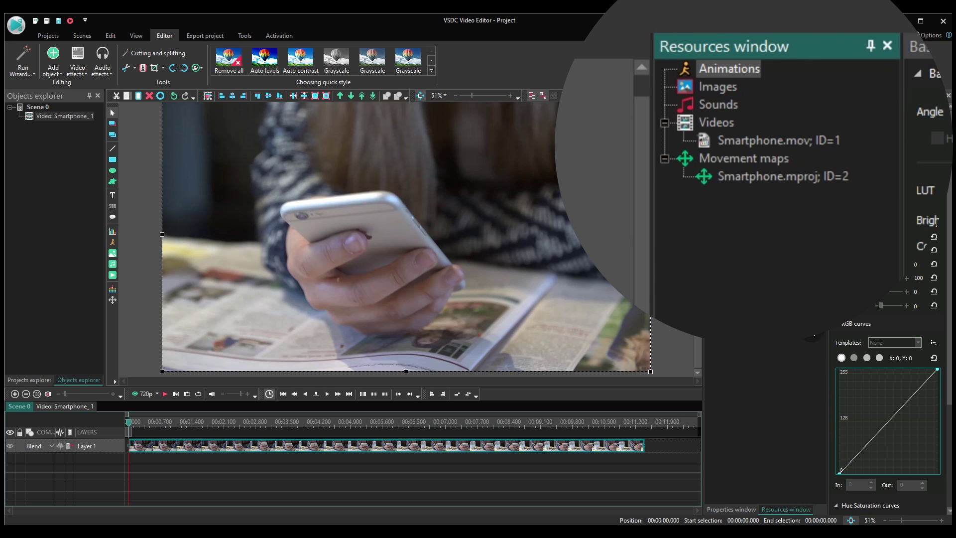
click(825, 180)
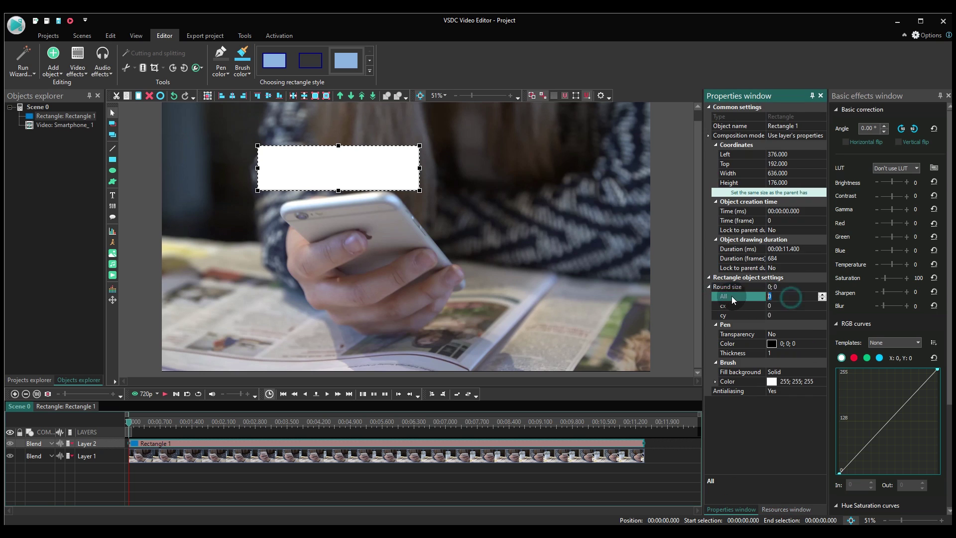
Give the rectangle a green gradient fill.
click(822, 373)
click(779, 400)
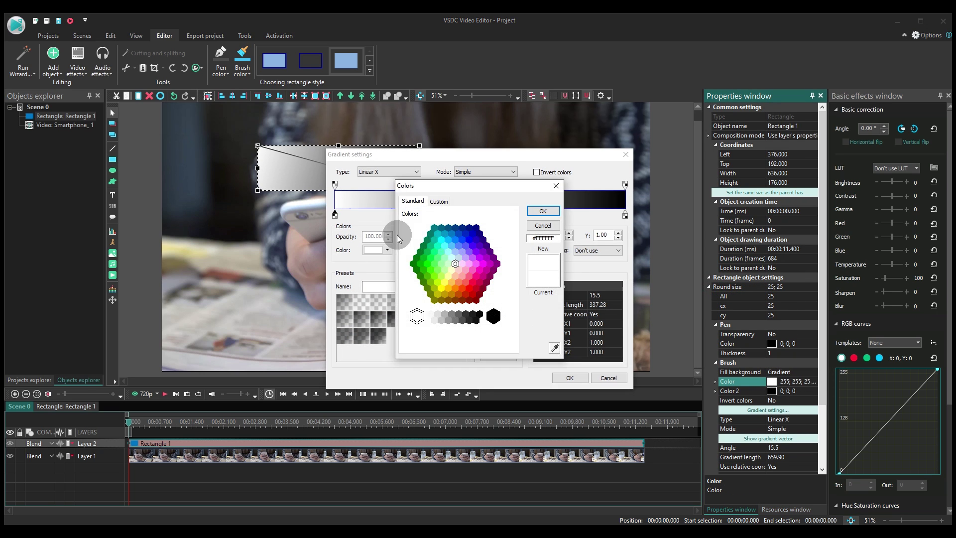
click(518, 283)
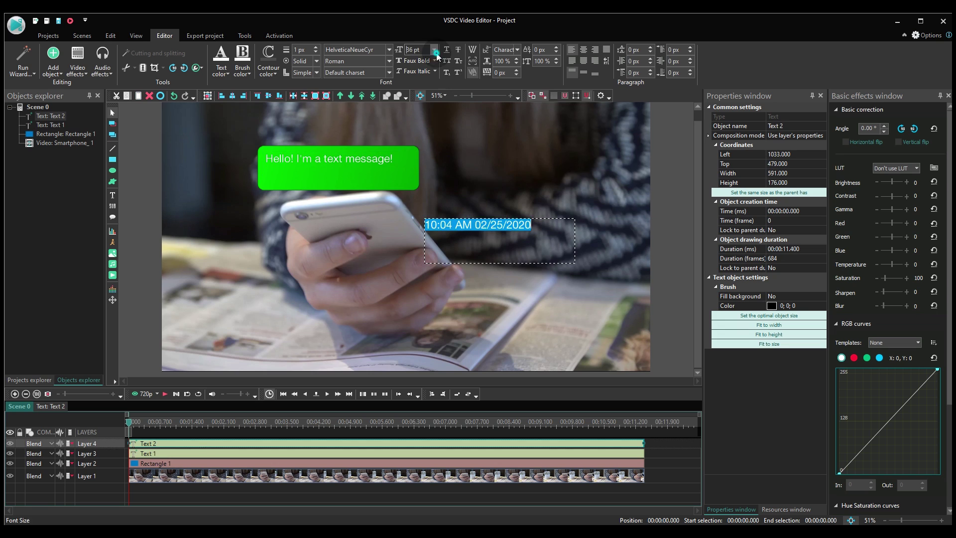
Move the timestamp text into the green bubble and undo the accidental blue colour change.
drag(483, 223, 366, 160)
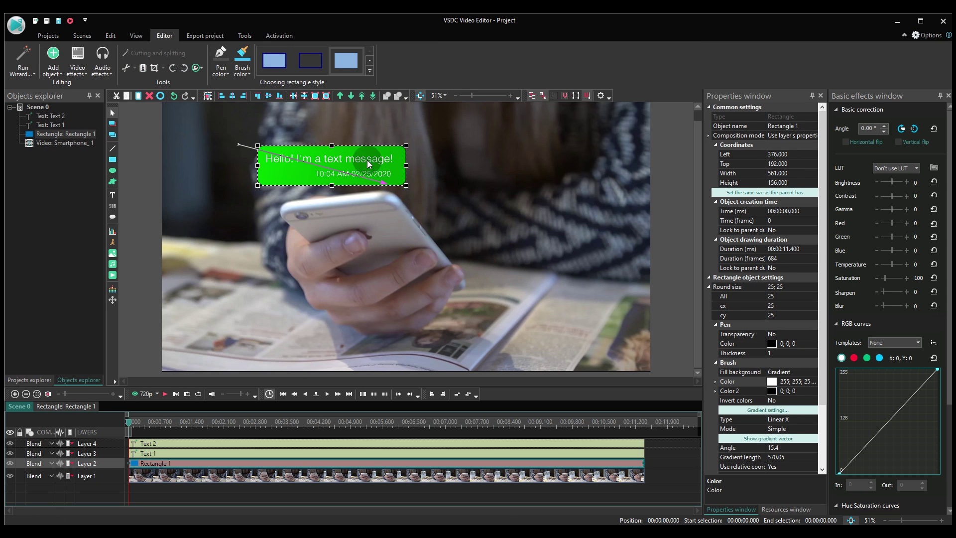
click(434, 50)
click(412, 136)
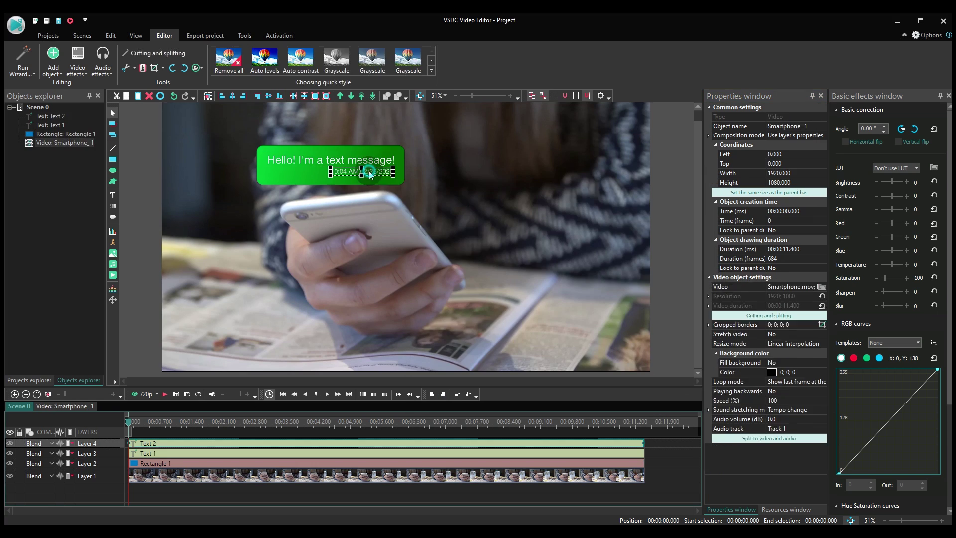
click(176, 97)
click(174, 96)
right_click(301, 179)
Convert the bubble to a sprite, set Use as container to No, and move it lower left.
click(377, 315)
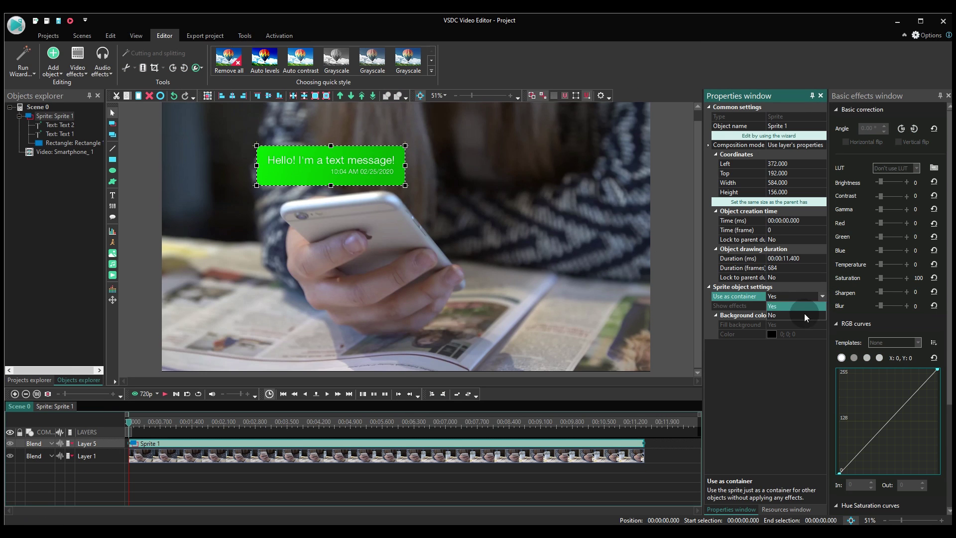
click(795, 325)
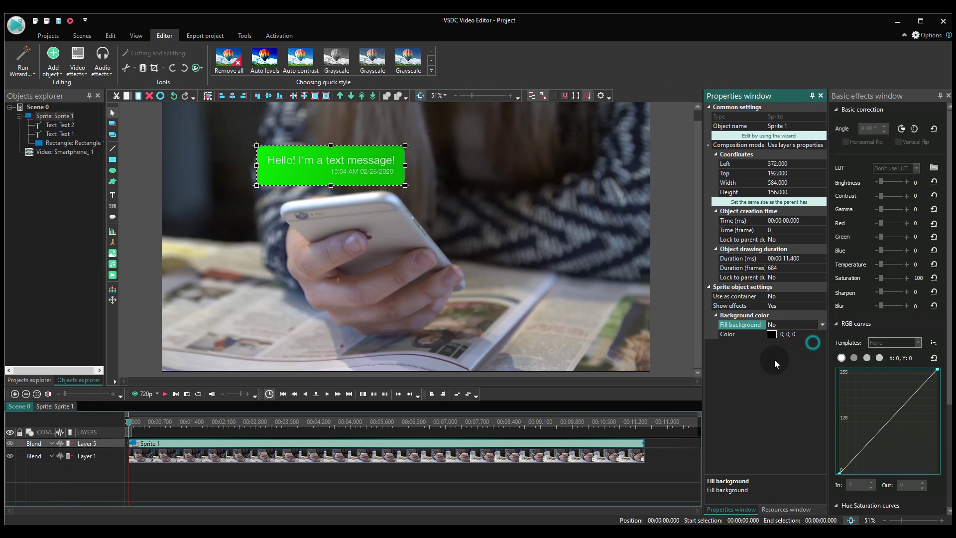
click(775, 360)
drag(375, 162, 253, 255)
double_click(209, 256)
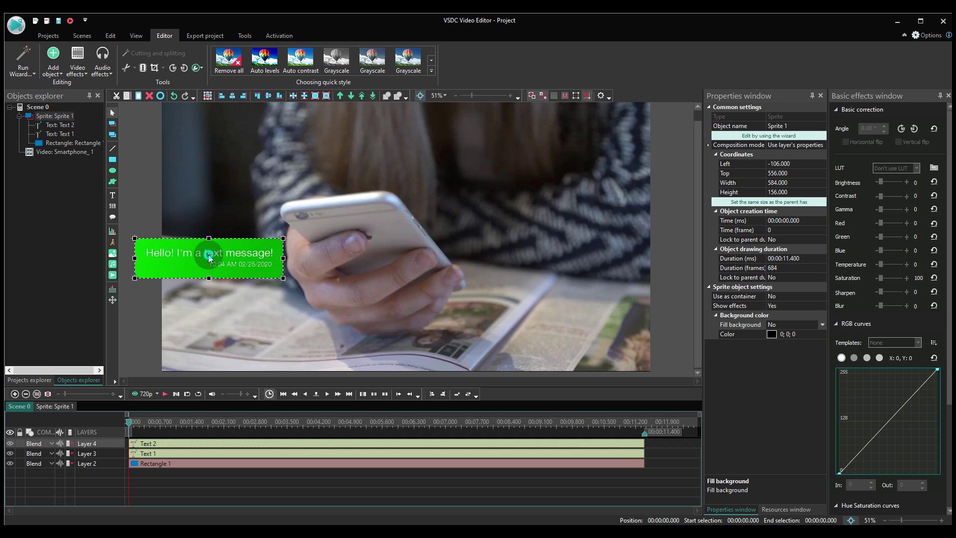
Add a Movement map object inside Sprite 1.
click(53, 58)
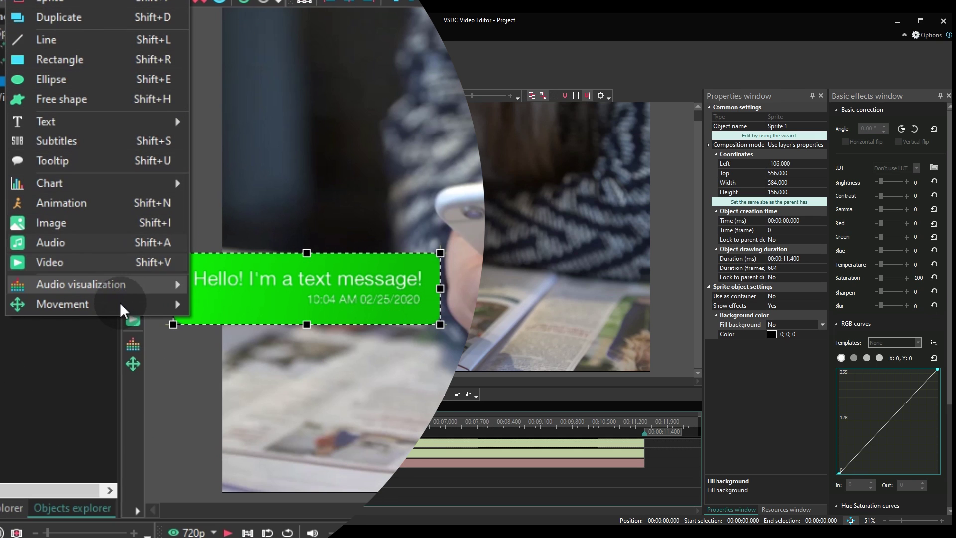
click(120, 304)
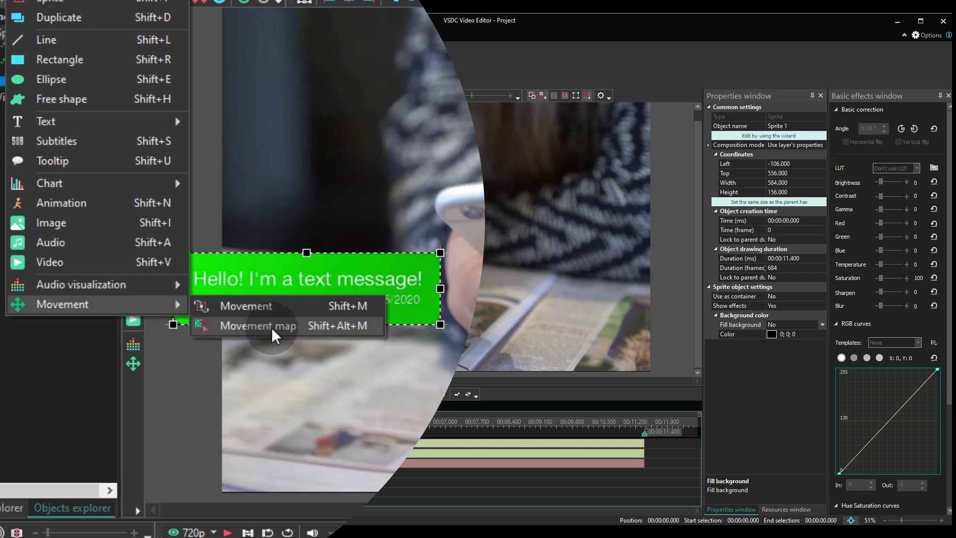
click(306, 332)
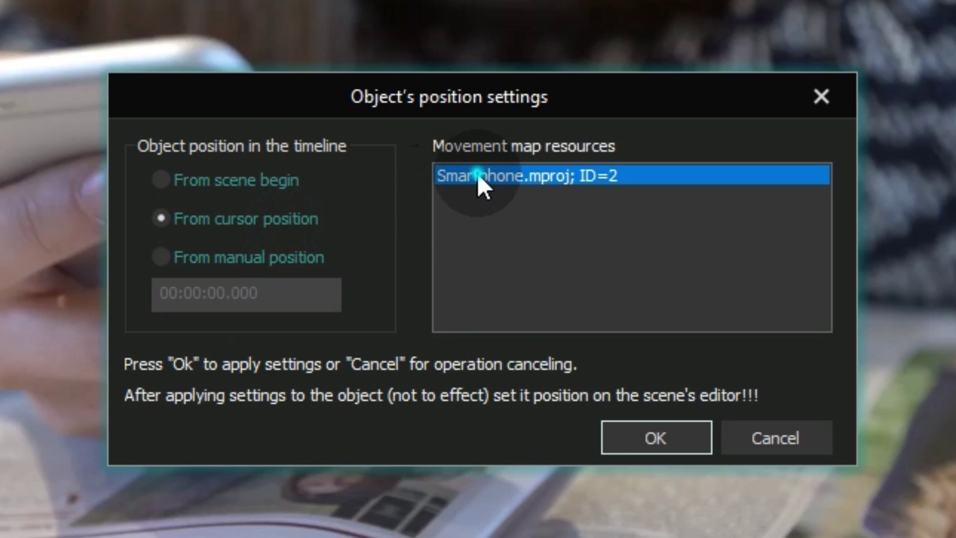
Choose the Smartphone.mproj; ID=2 tracking map as the movement object's source.
click(666, 441)
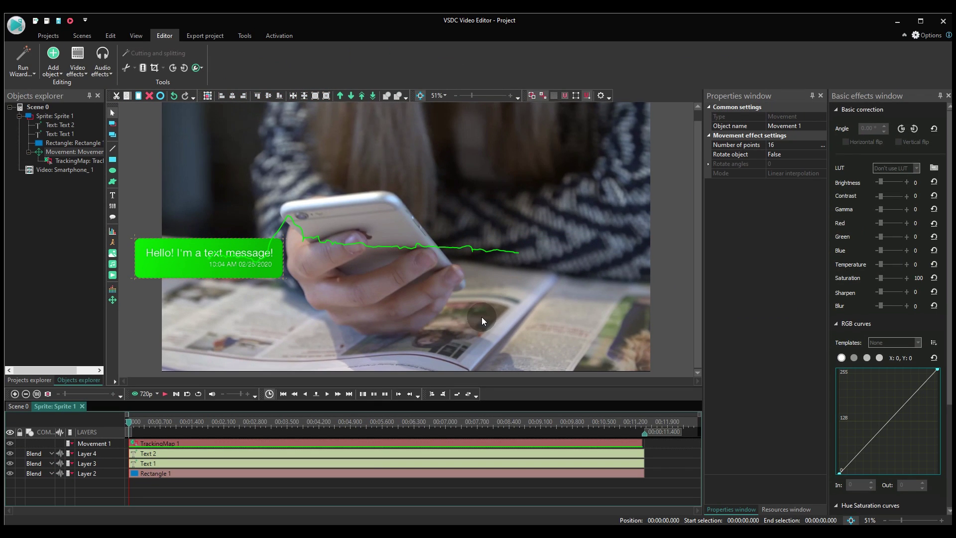
key(space)
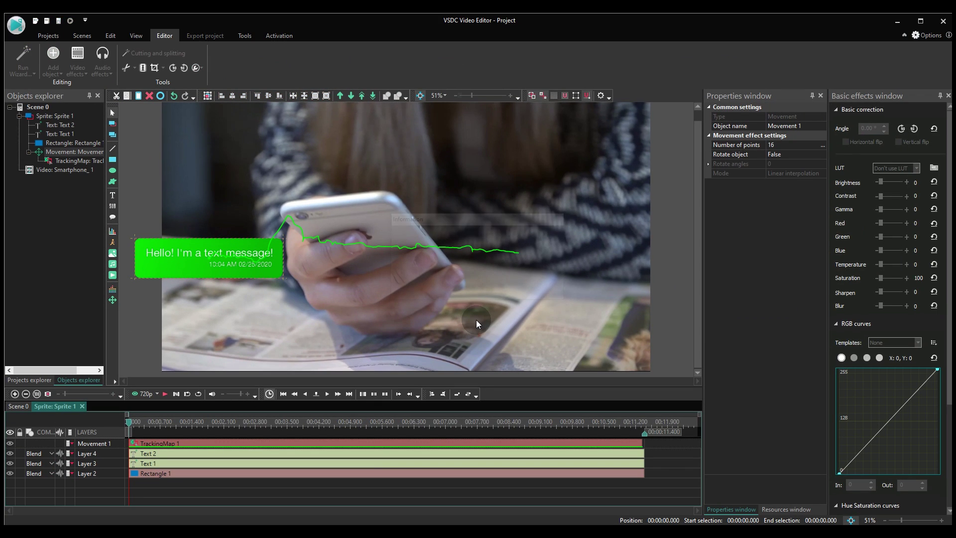